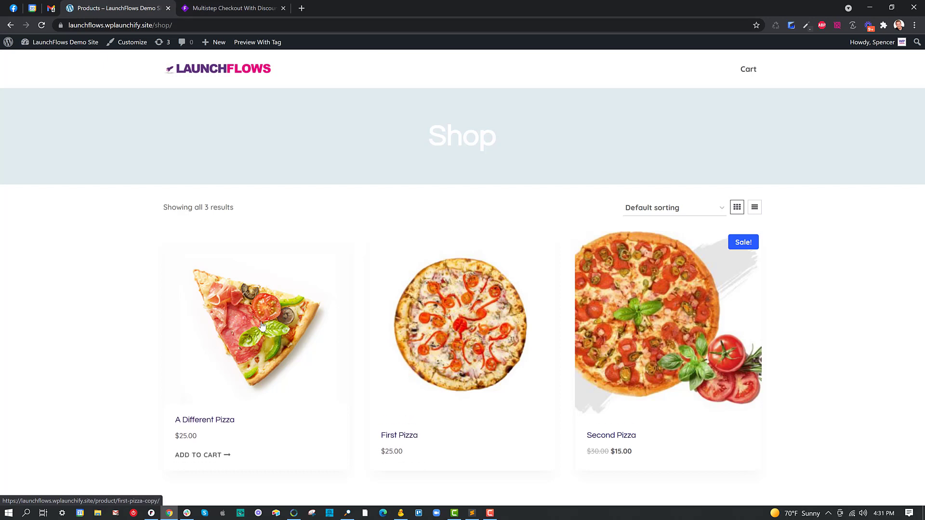
# - Open the First Pizza product for editing from the site's product list and display its LaunchFlows settings
pyautogui.moveTo(62, 44)
pyautogui.click(46, 63)
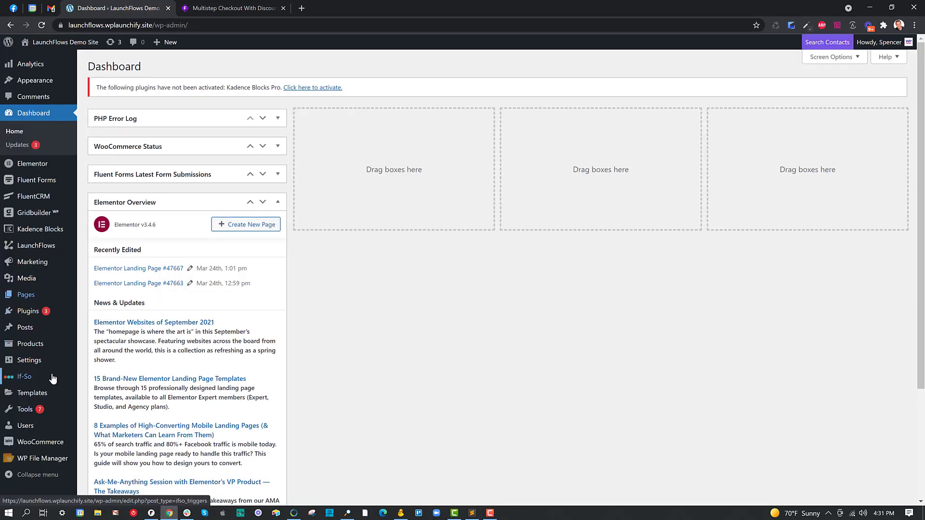
pyautogui.click(101, 346)
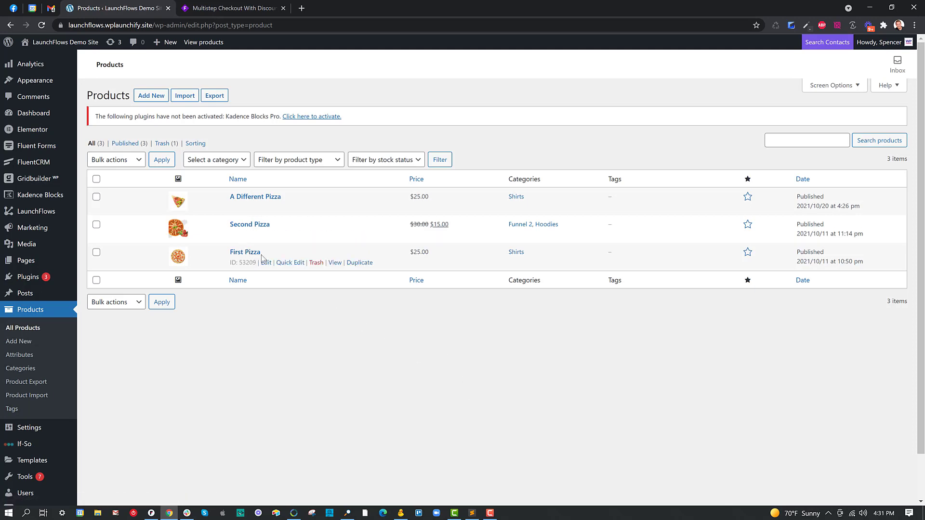
pyautogui.click(266, 263)
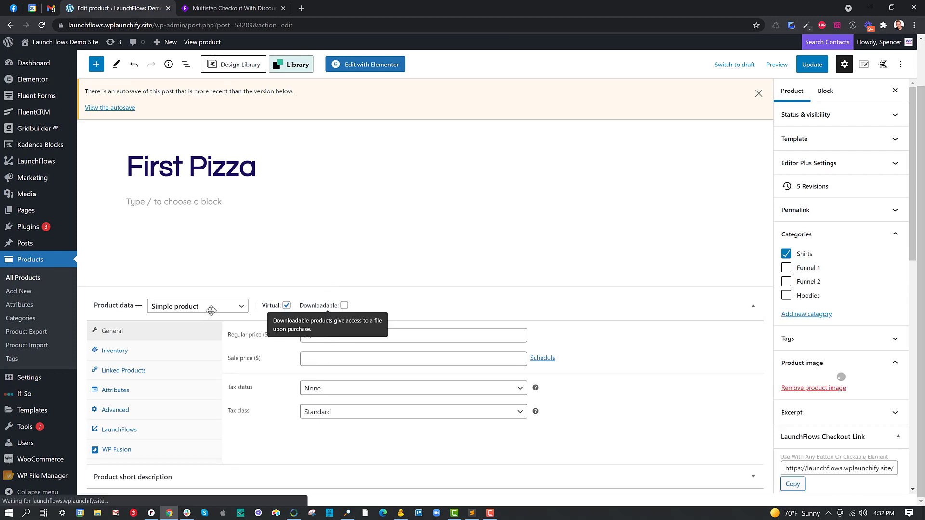
pyautogui.click(159, 436)
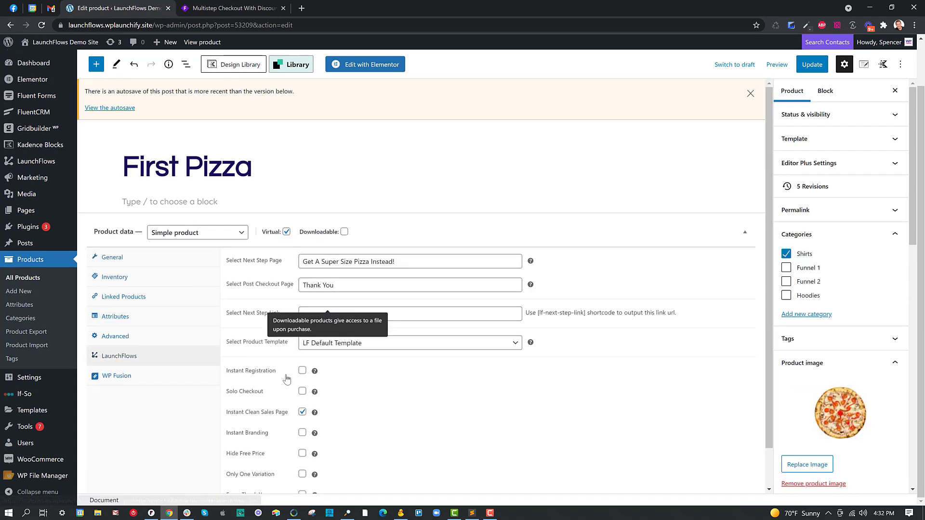
# - Examine First Pizza's next step page, post checkout page and Instant Clean Sales Page settings
pyautogui.scroll(-1, 332, 322)
pyautogui.moveTo(282, 220); pyautogui.dragTo(228, 224)
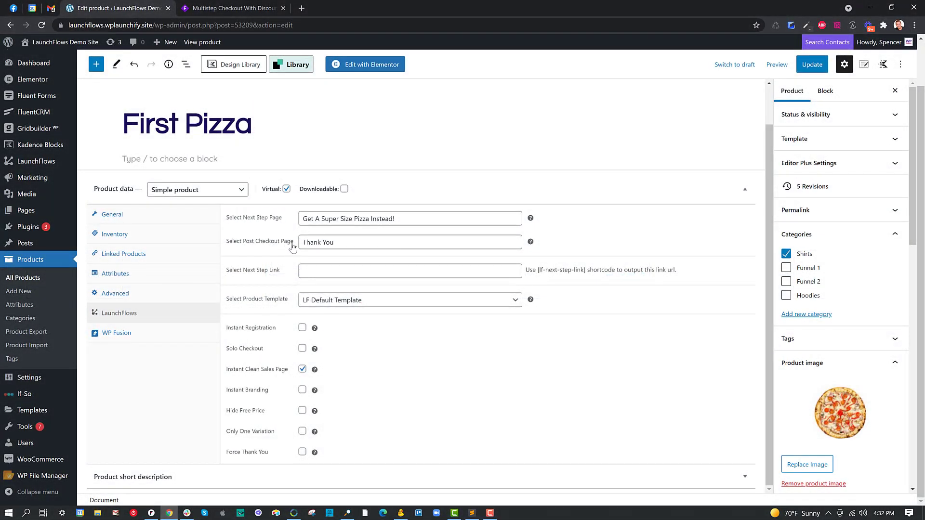
pyautogui.moveTo(292, 247); pyautogui.dragTo(237, 243)
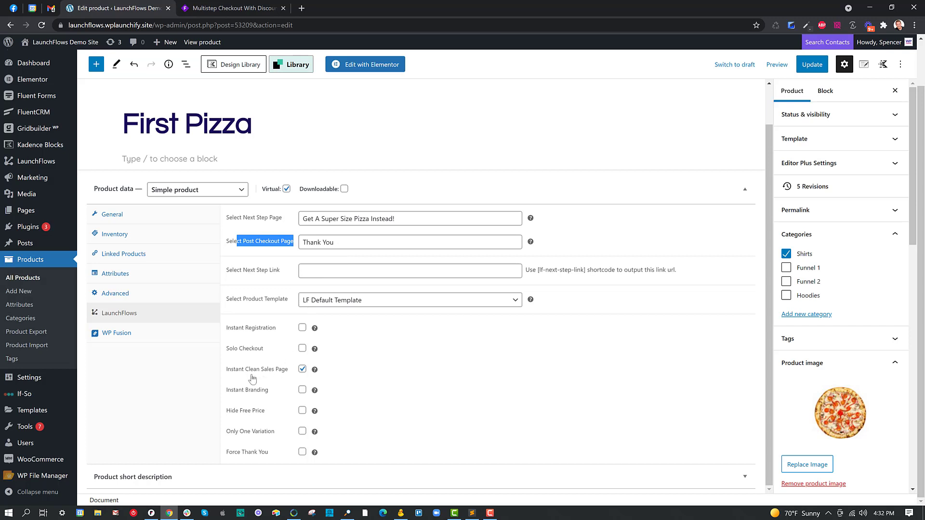
pyautogui.moveTo(224, 371); pyautogui.dragTo(257, 370)
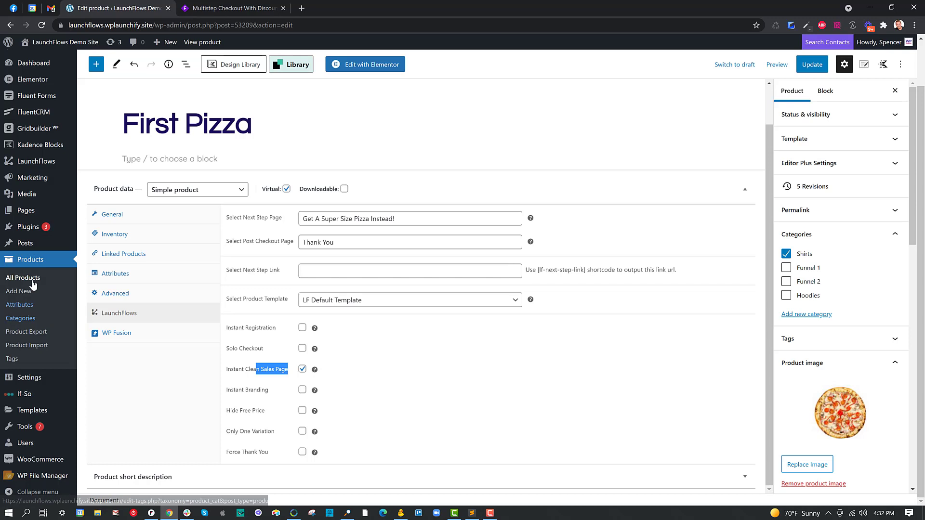
# - Examine the next step page and post checkout page assigned to the Second Pizza product
pyautogui.moveTo(227, 261); pyautogui.dragTo(328, 263)
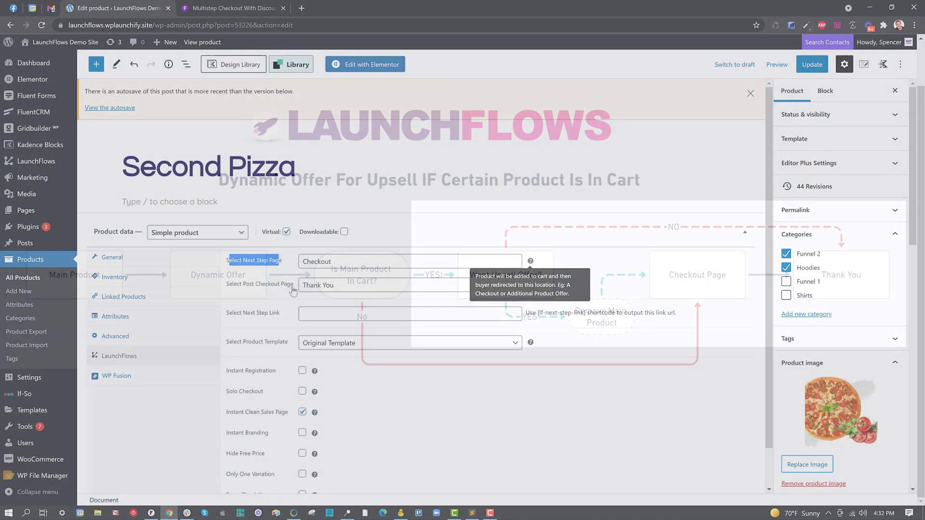
pyautogui.moveTo(293, 284); pyautogui.dragTo(233, 289)
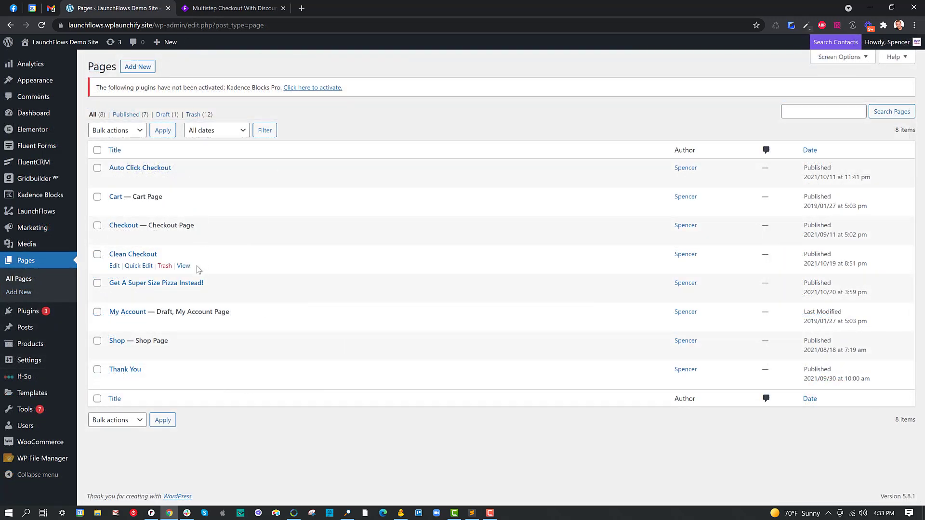
# - Open the "Get A Super Size Pizza Instead!" page for editing and examine the product, next, accept, tags and image parameters in its upsell shortcode
pyautogui.click(170, 287)
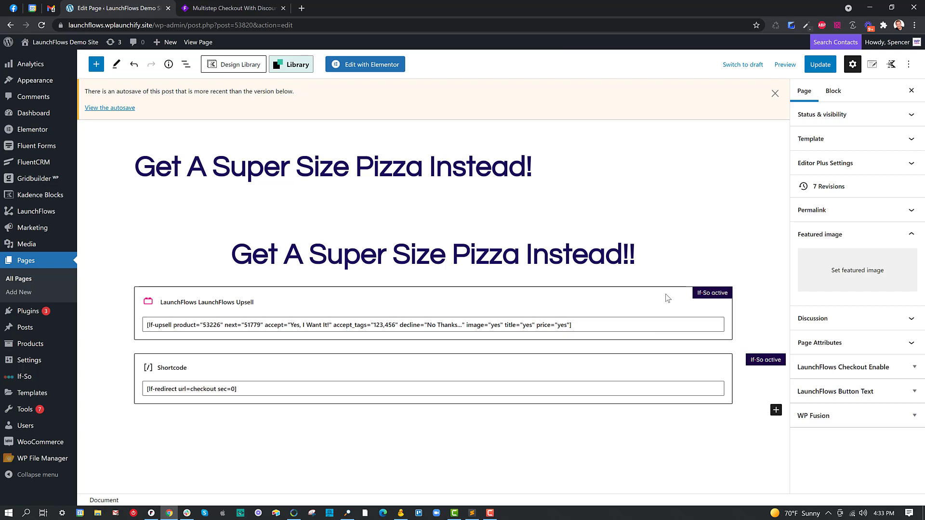
pyautogui.click(551, 307)
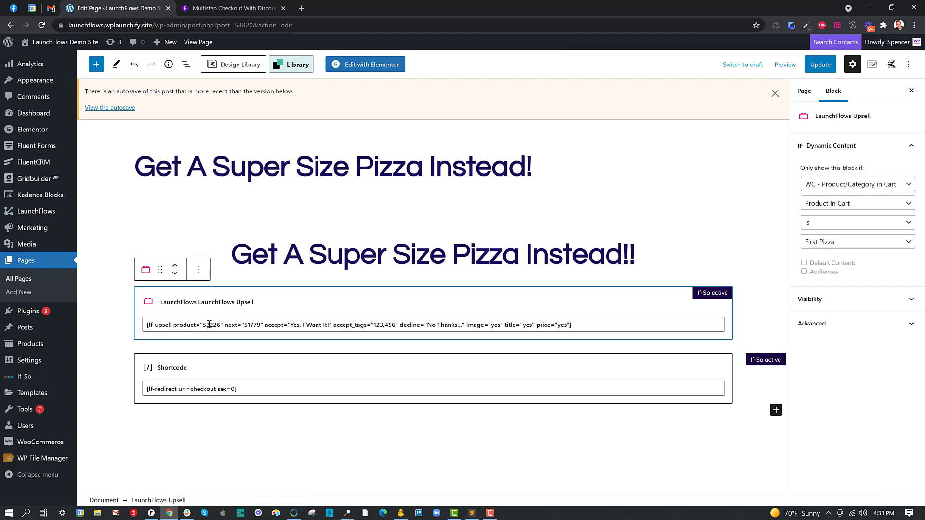
pyautogui.moveTo(206, 325); pyautogui.dragTo(221, 325)
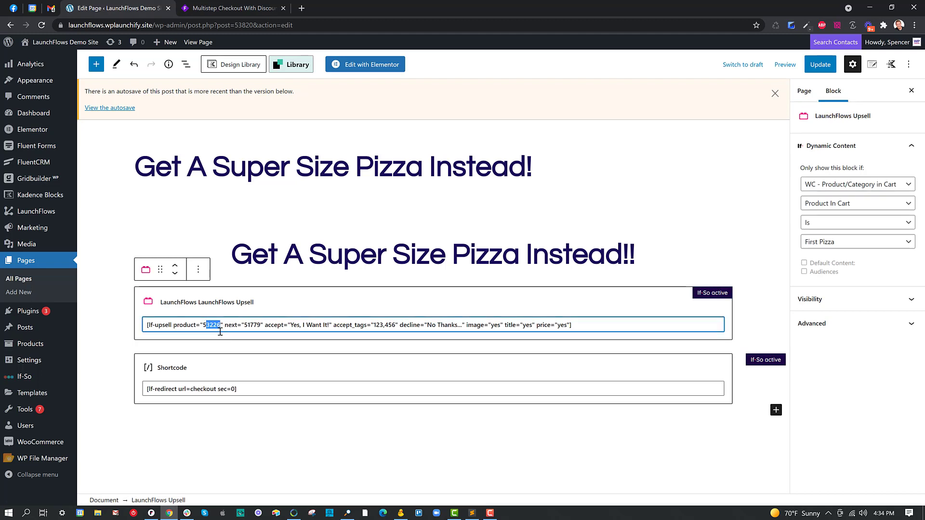
pyautogui.moveTo(244, 326); pyautogui.dragTo(262, 326)
pyautogui.moveTo(296, 326); pyautogui.dragTo(398, 325)
pyautogui.moveTo(488, 325); pyautogui.dragTo(504, 325)
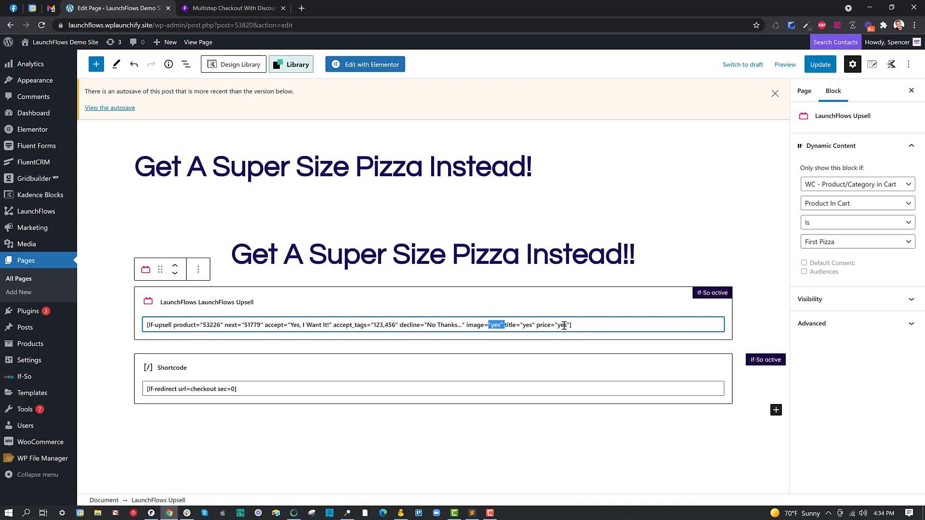
# - Compare the Dynamic Content conditions of the redirect shortcode block and the LaunchFlows Upsell block, including the available product choices
pyautogui.click(207, 374)
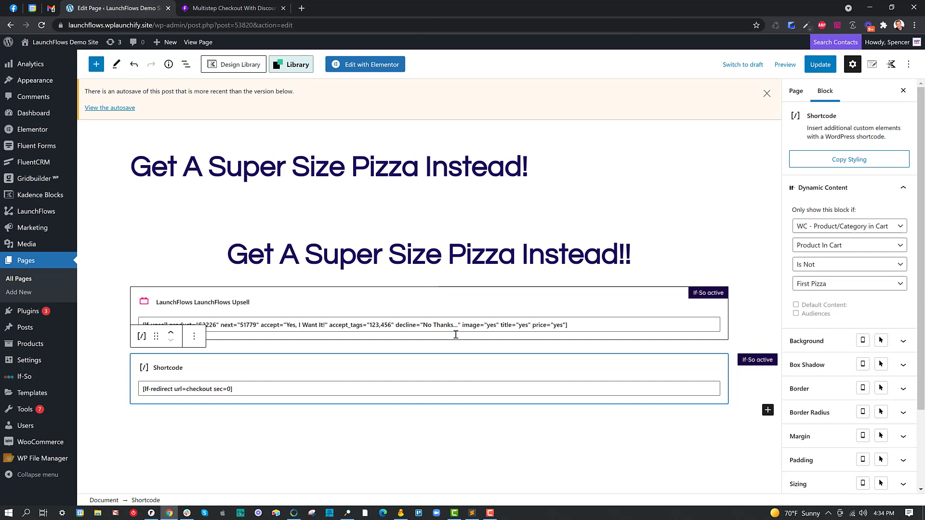
pyautogui.click(474, 298)
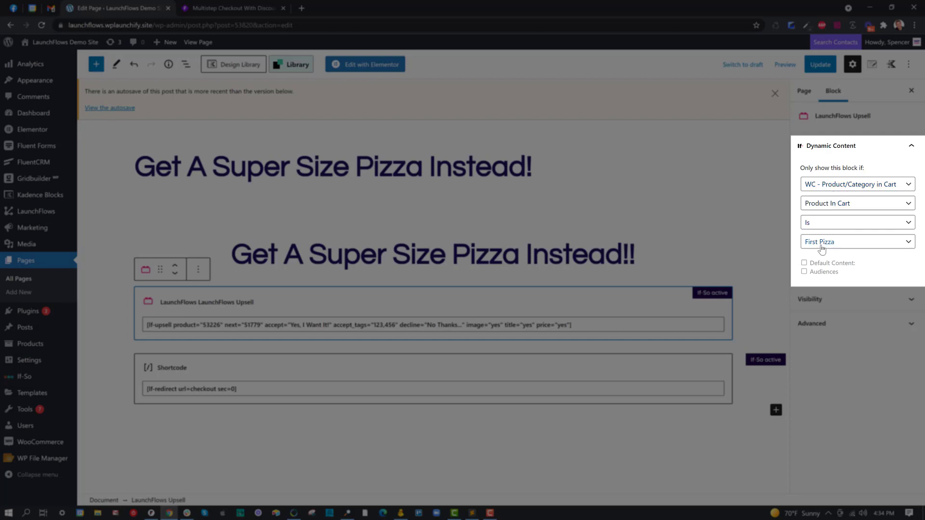
pyautogui.click(846, 243)
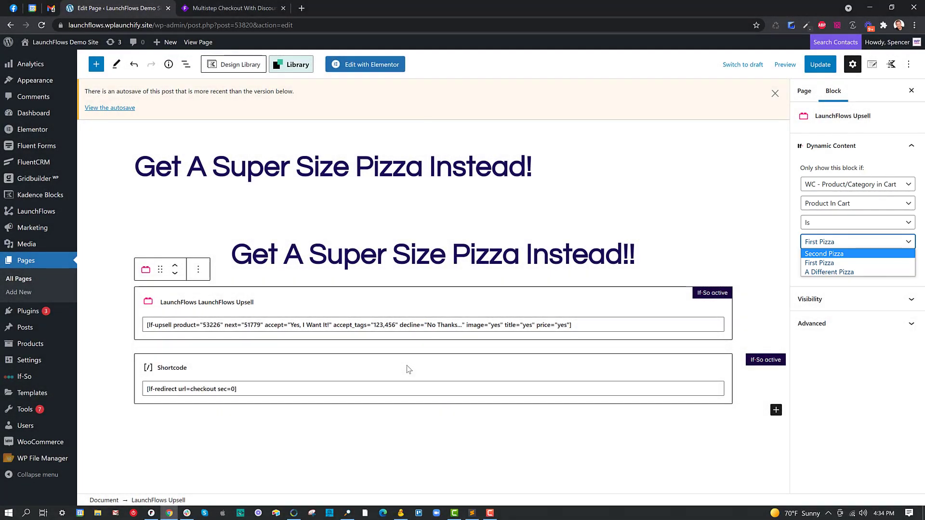
pyautogui.click(406, 372)
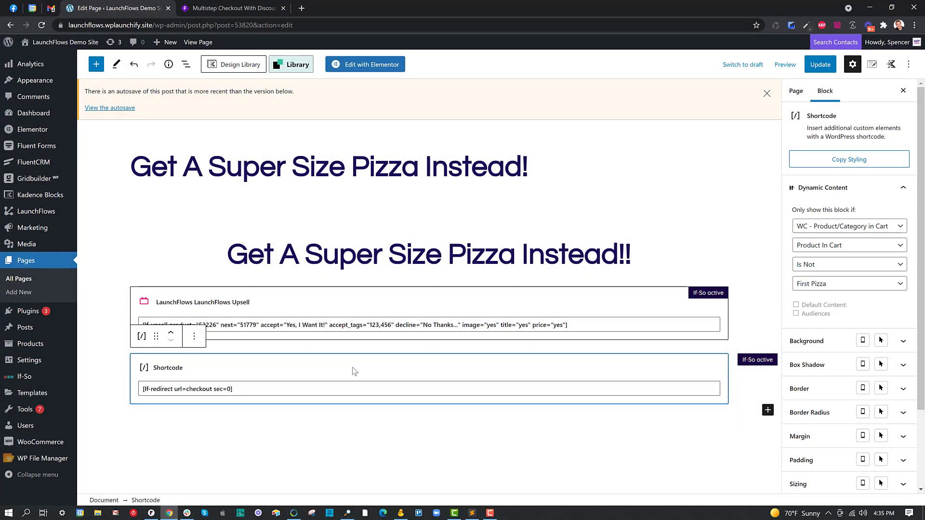
# - Add an If-So Dynamic Content block below the redirect shortcode and start creating a new trigger from it
pyautogui.click(767, 411)
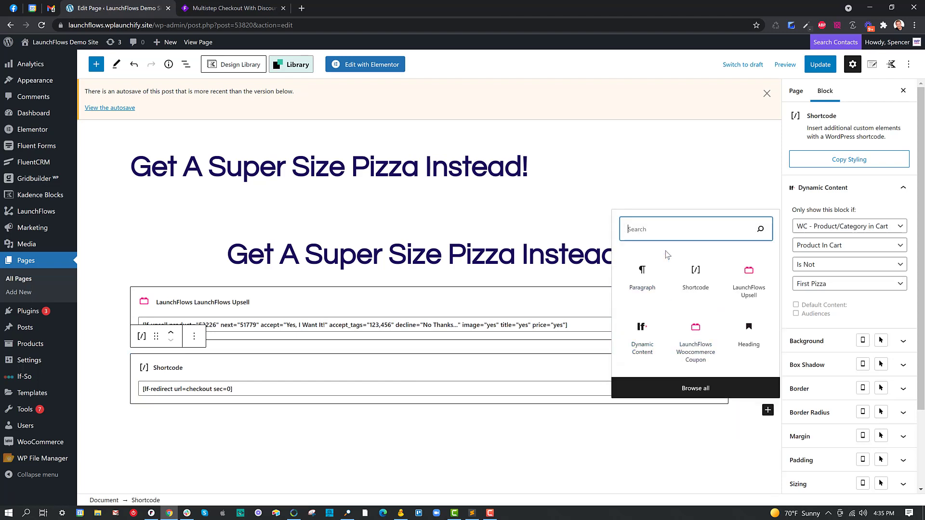
pyautogui.write('if')
pyautogui.click(695, 340)
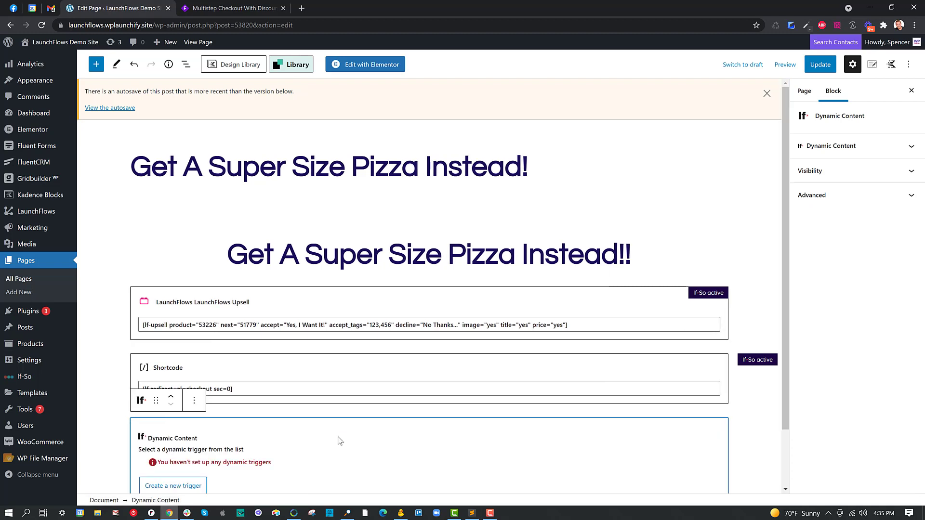
pyautogui.scroll(-2, 270, 391)
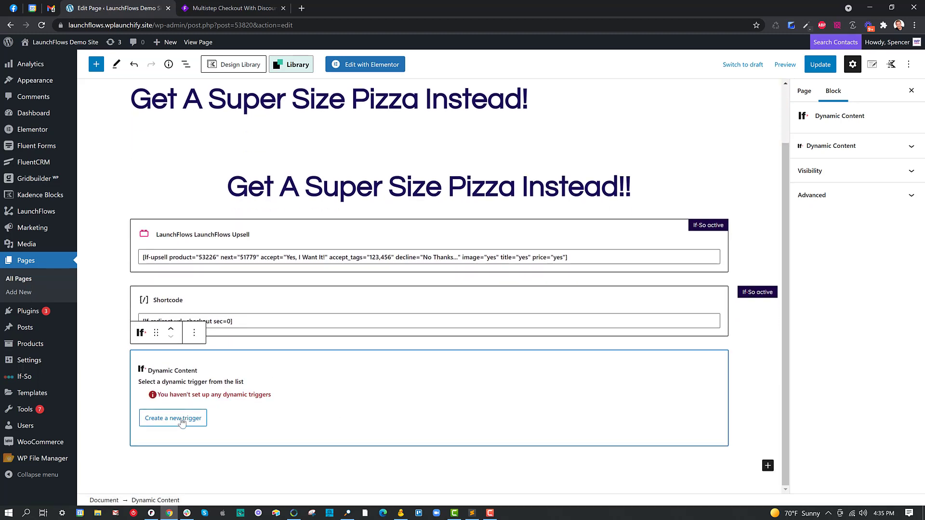
pyautogui.click(182, 420)
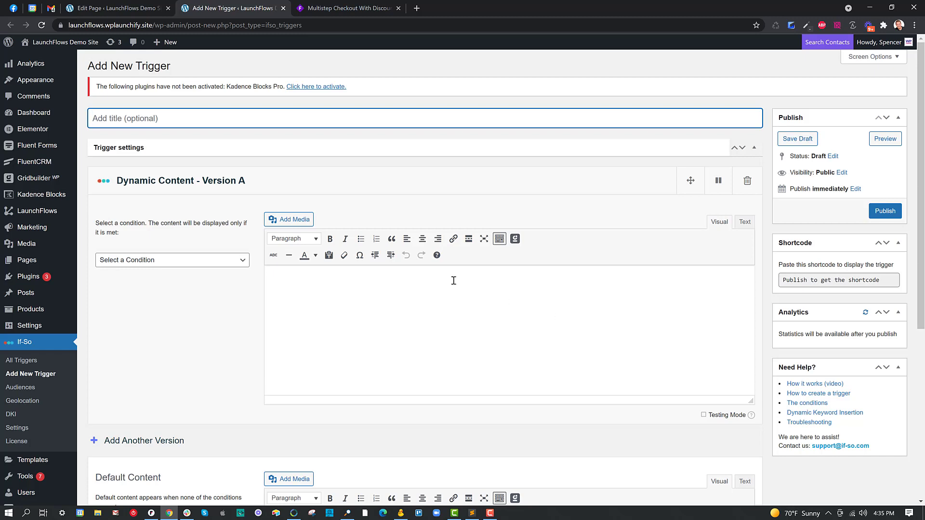
# - Examine the new trigger's default content section and the list of available conditions, including the WooCommerce ones
pyautogui.scroll(-6, 406, 271)
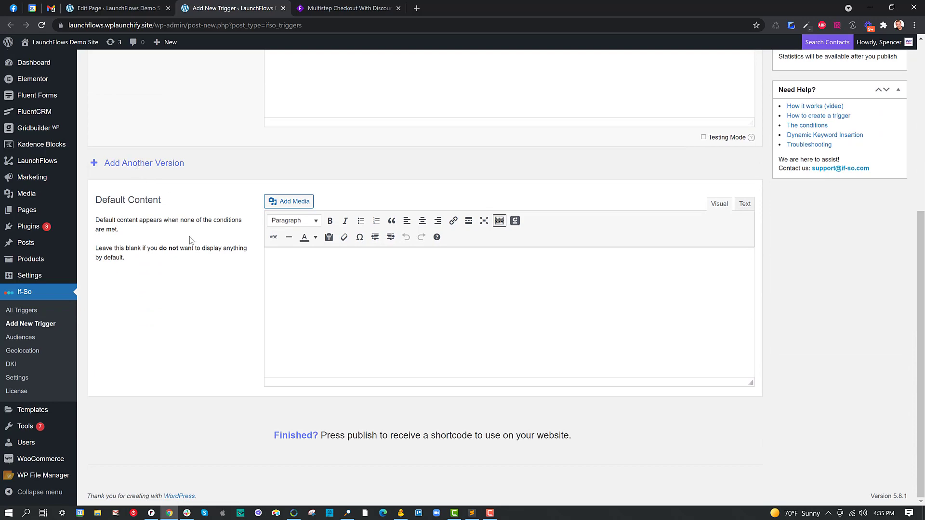
pyautogui.scroll(6, 284, 236)
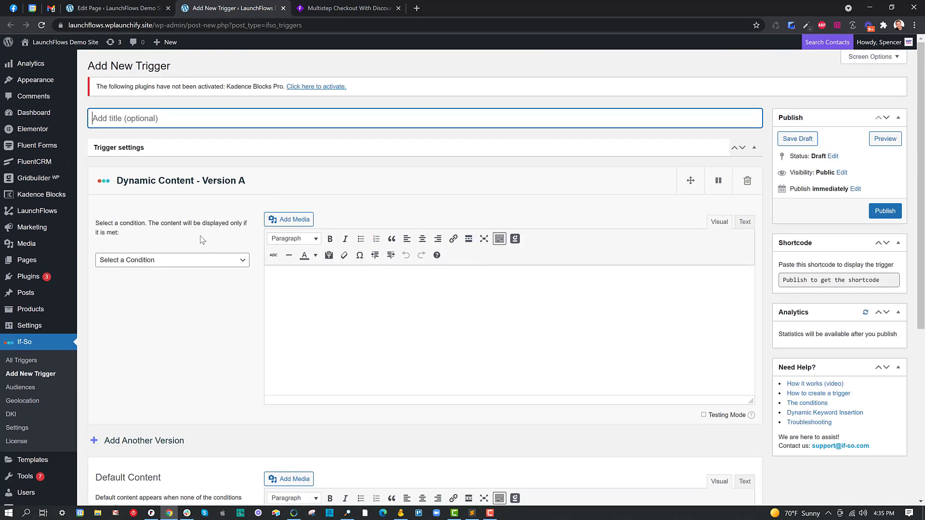
pyautogui.click(181, 264)
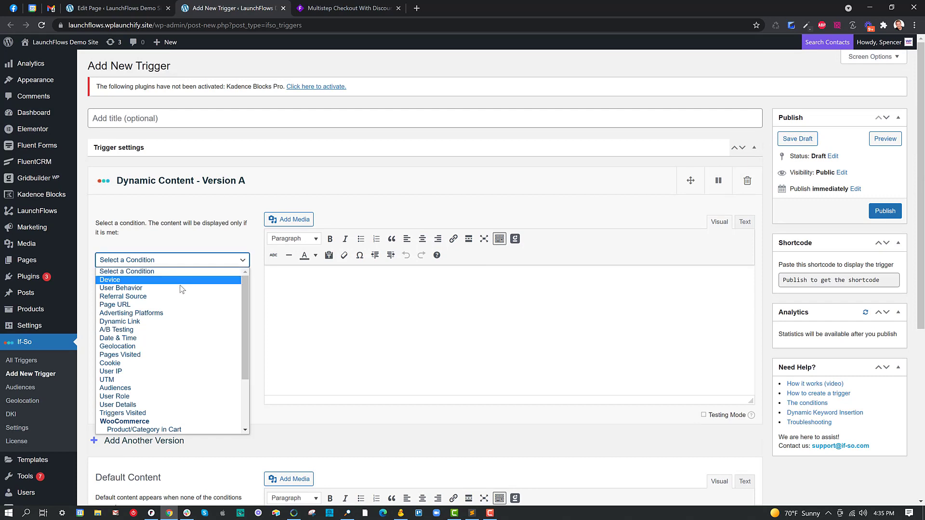
pyautogui.scroll(-3, 187, 298)
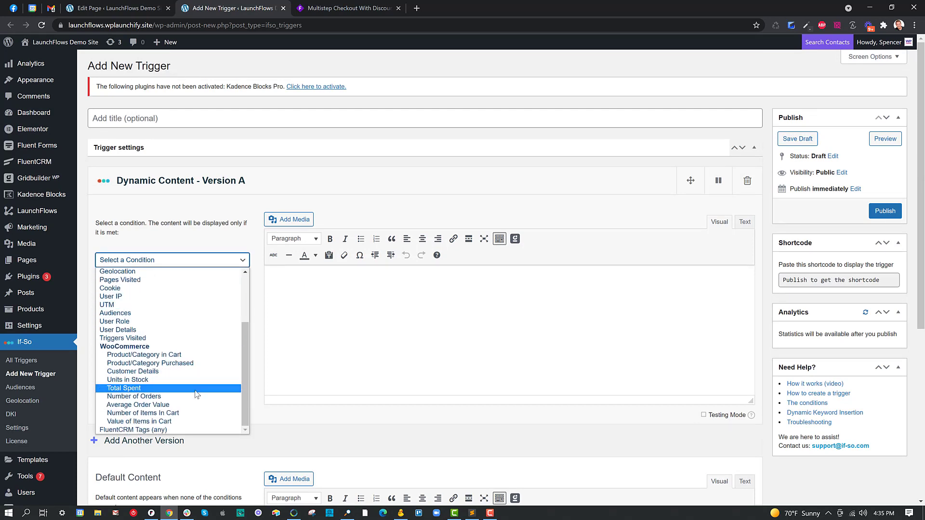
pyautogui.click(190, 239)
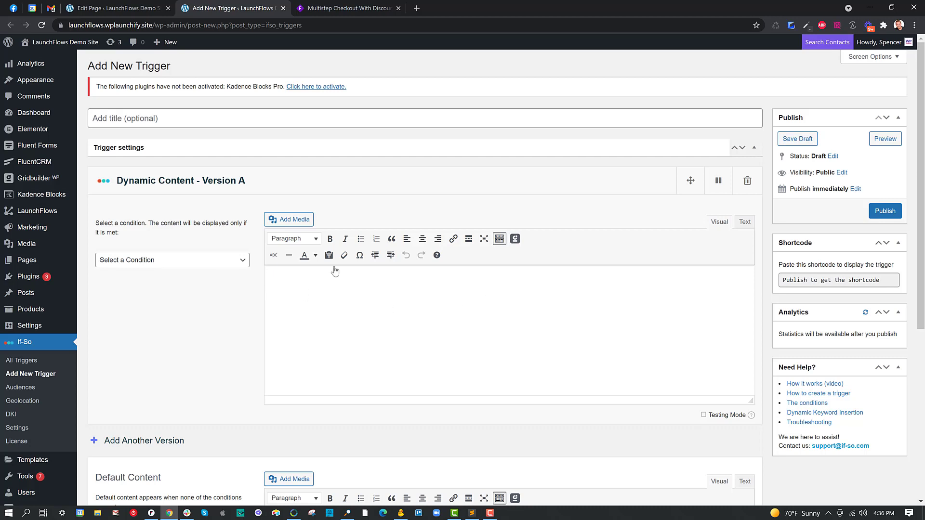
# - Publish the trigger with the title "Save This" and a Device condition that loads content on Mobile, and select its shortcode
pyautogui.click(241, 118)
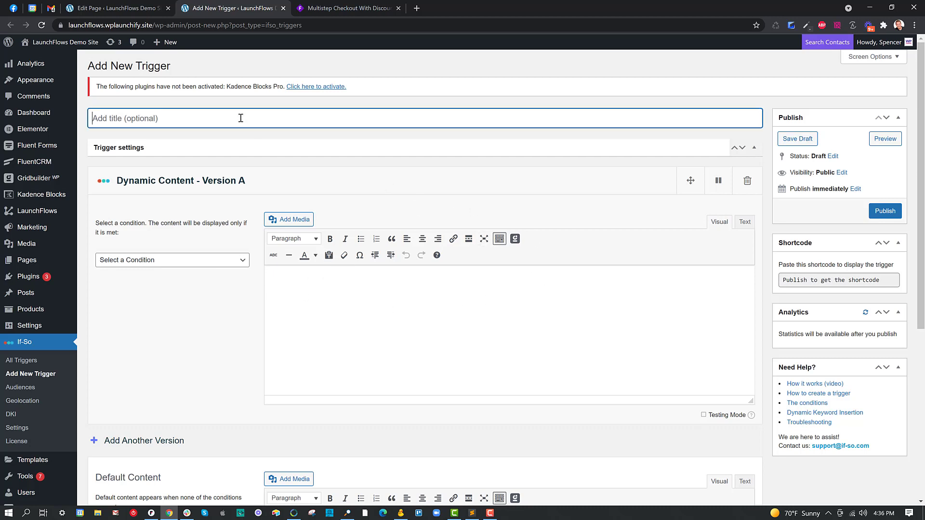
pyautogui.write('Save This')
pyautogui.click(873, 215)
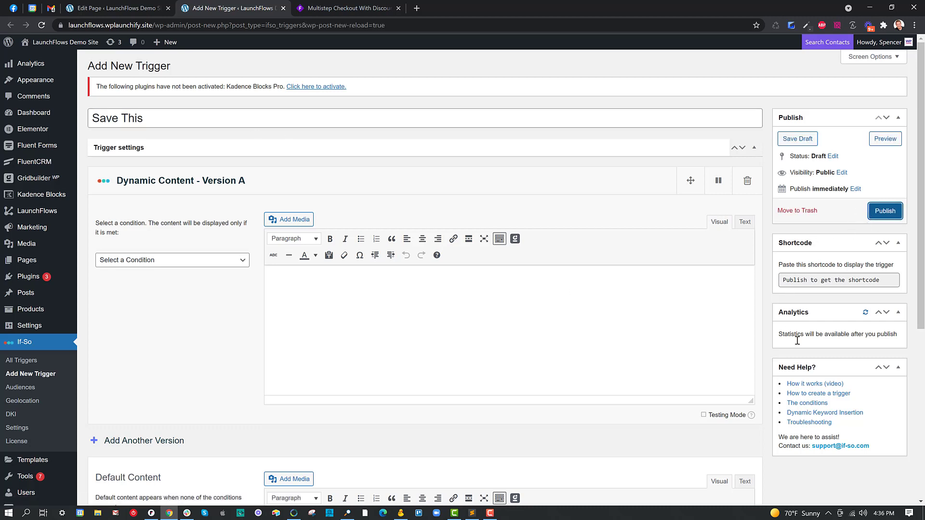
pyautogui.click(155, 260)
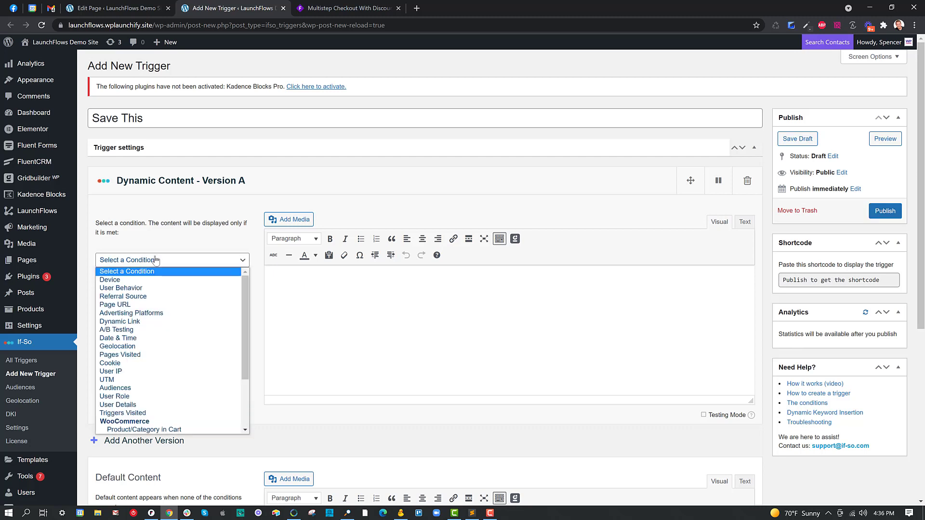
pyautogui.click(110, 280)
pyautogui.click(103, 307)
pyautogui.click(891, 215)
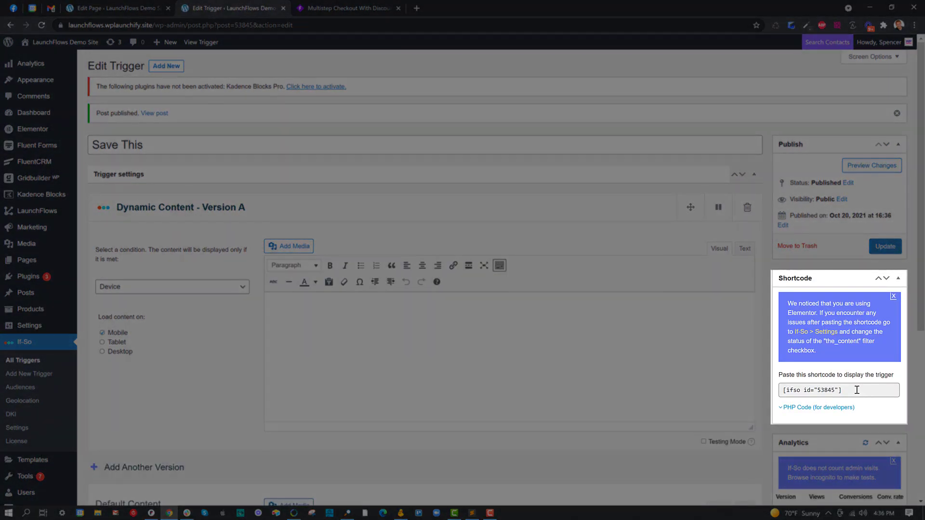
pyautogui.click(814, 394)
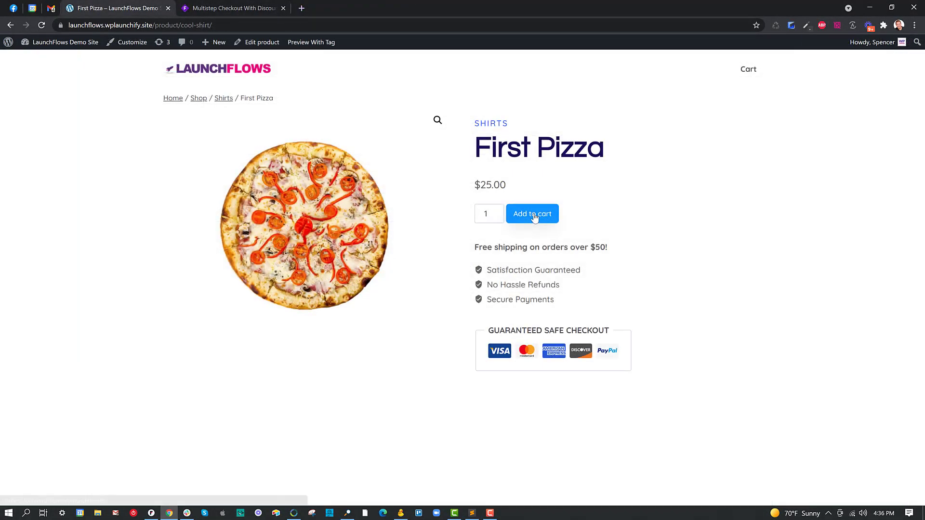
# - Add First Pizza to the cart from its product page and accept the Second Pizza upsell offer
pyautogui.click(532, 215)
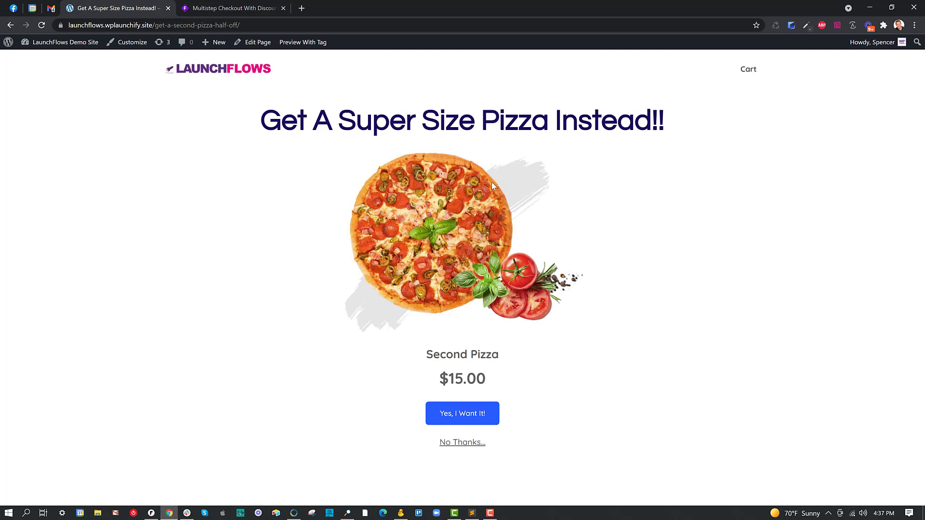
pyautogui.click(478, 415)
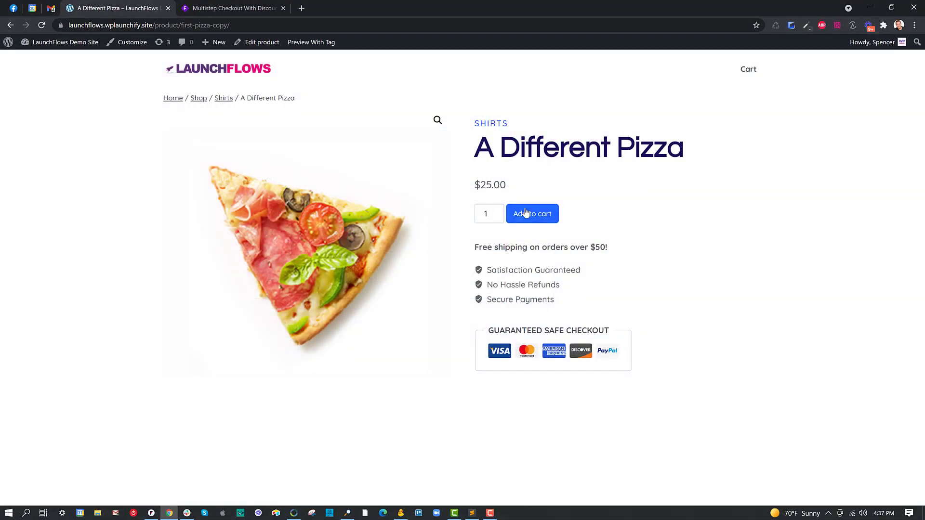
# - Add A Different Pizza to the cart from its product page to test the path without the upsell
pyautogui.click(526, 212)
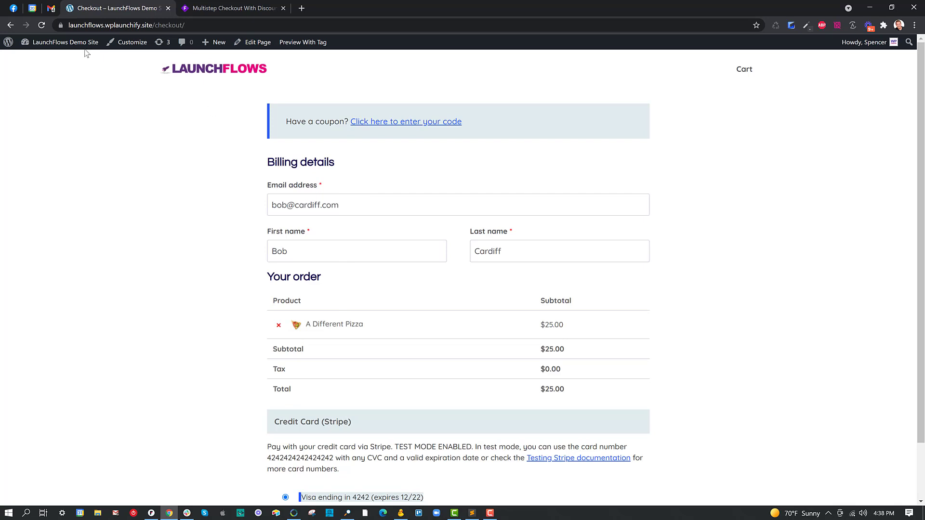
pyautogui.moveTo(82, 49)
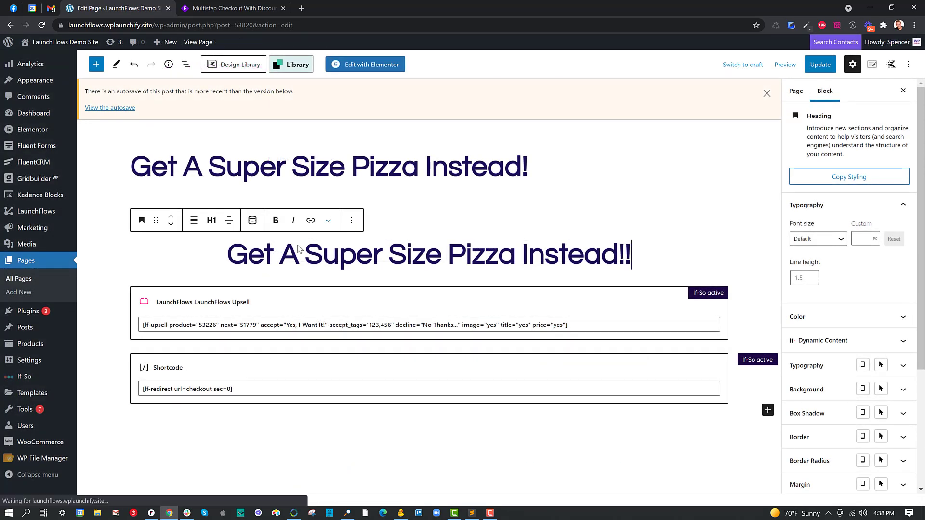
# - Clear the centered H1 heading text above the upsell block and remove that Heading block from the page
pyautogui.doubleClick(239, 251)
pyautogui.moveTo(466, 252); pyautogui.dragTo(708, 251)
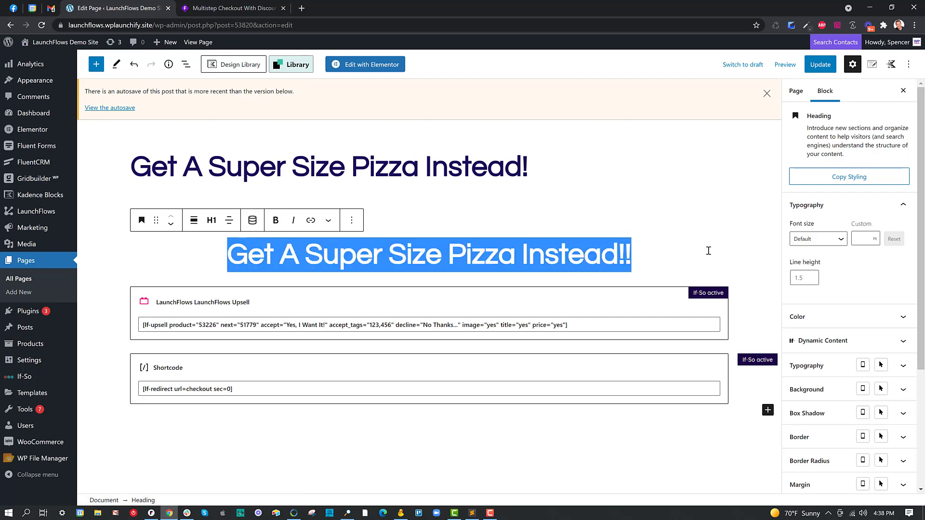
pyautogui.press('BackSpace')
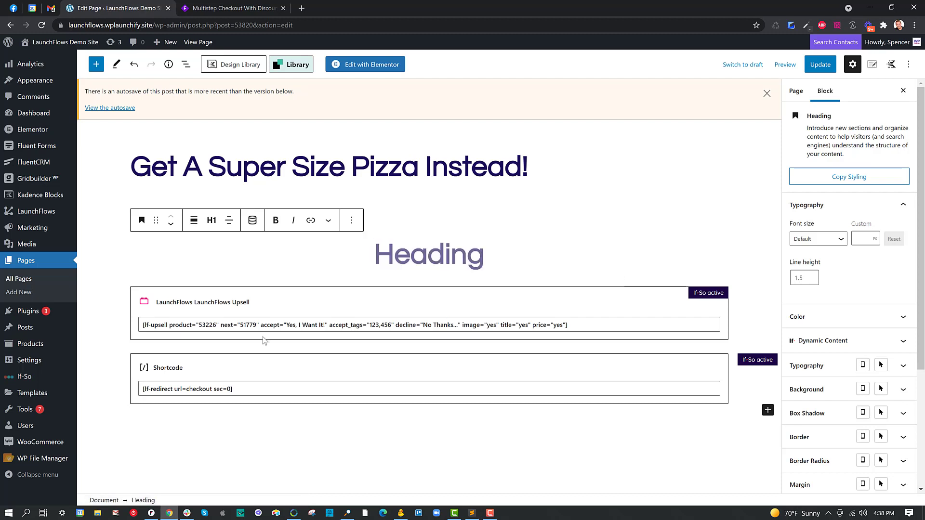
pyautogui.click(352, 220)
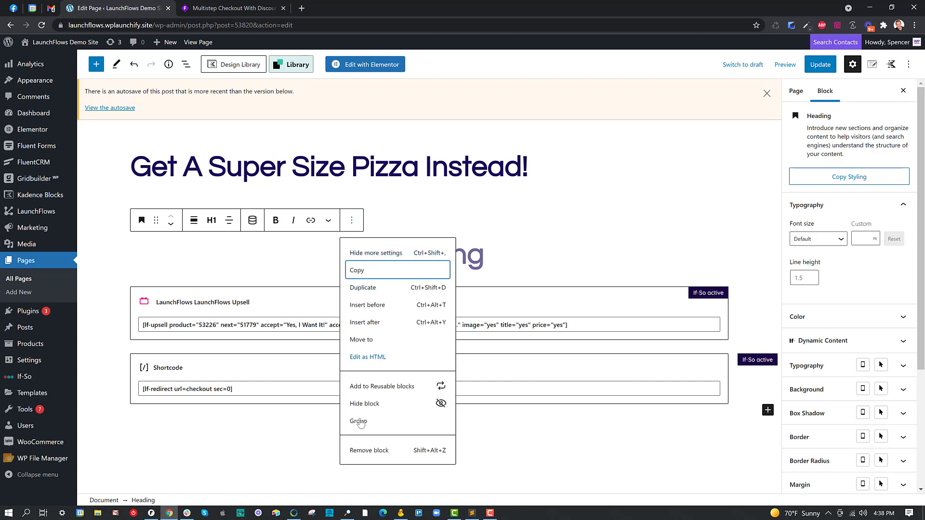
pyautogui.click(371, 451)
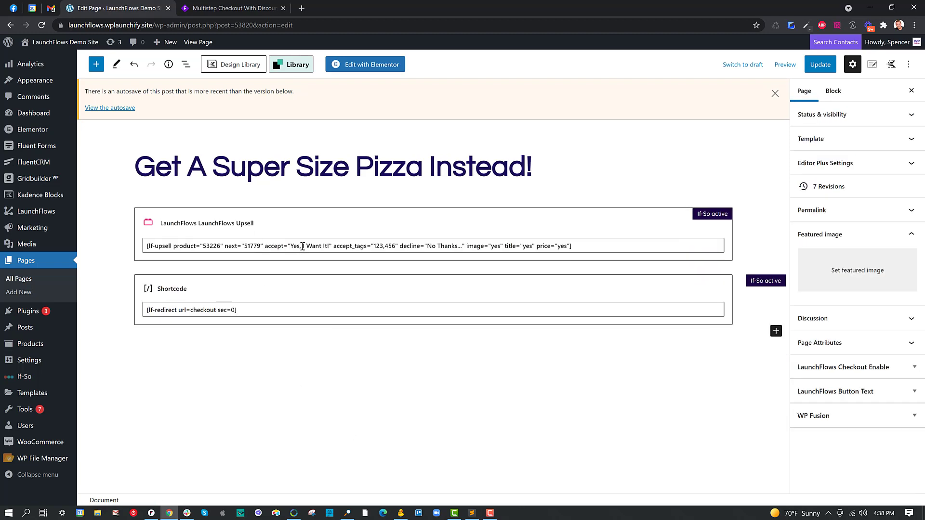
# - Set the upsell shortcode's accept text to "Get A Super Size Pizza Instead" and update the page
pyautogui.moveTo(292, 246); pyautogui.dragTo(329, 247)
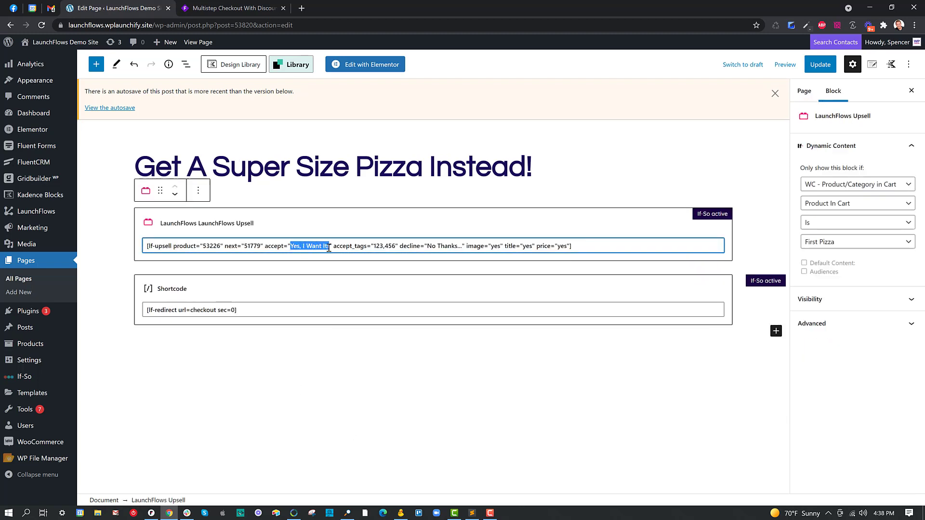
pyautogui.write('Get A Super Siz')
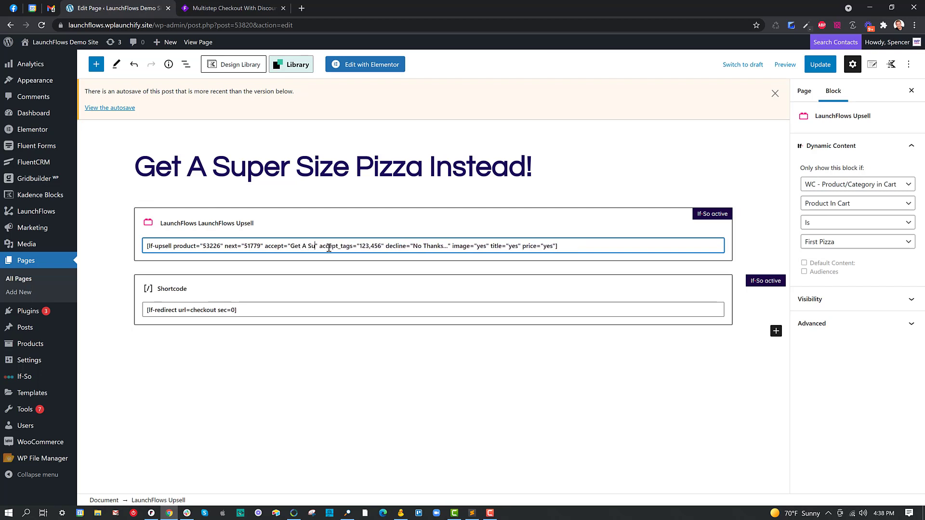
pyautogui.write('e Pizza Instea')
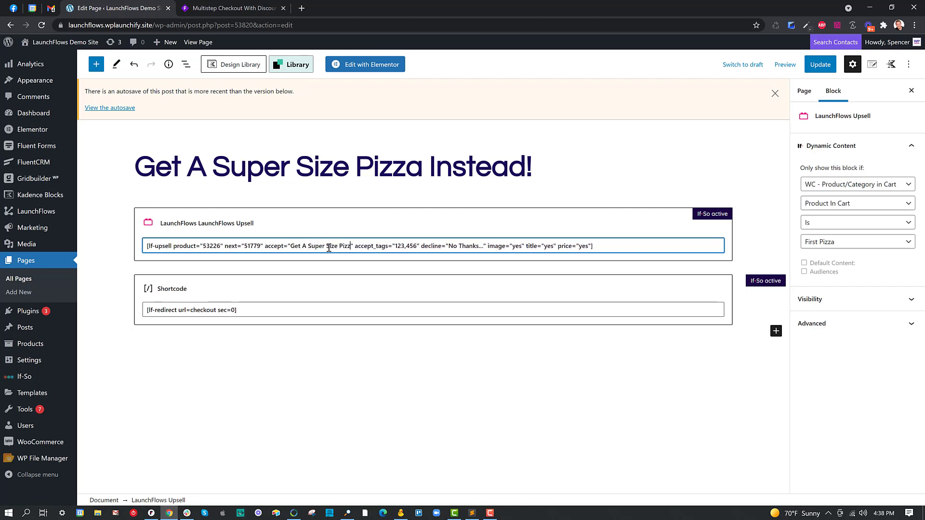
pyautogui.write('d')
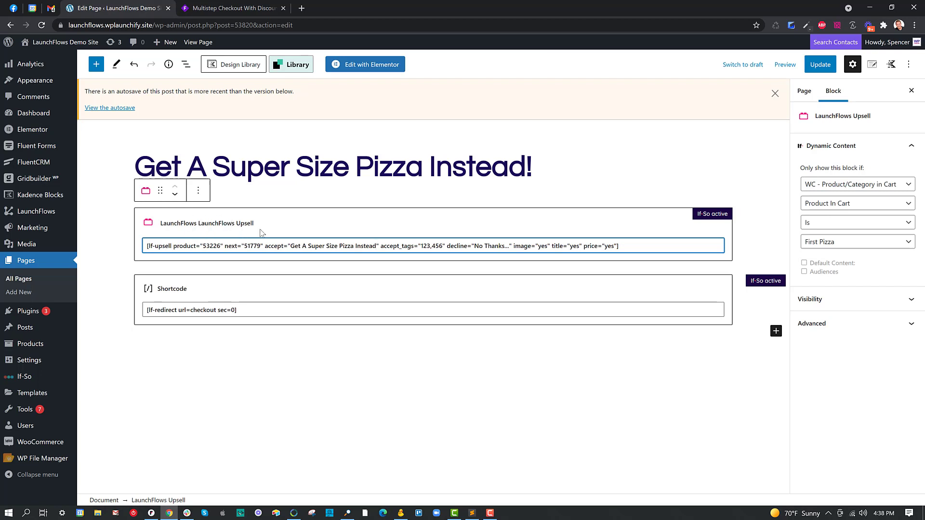
pyautogui.click(819, 66)
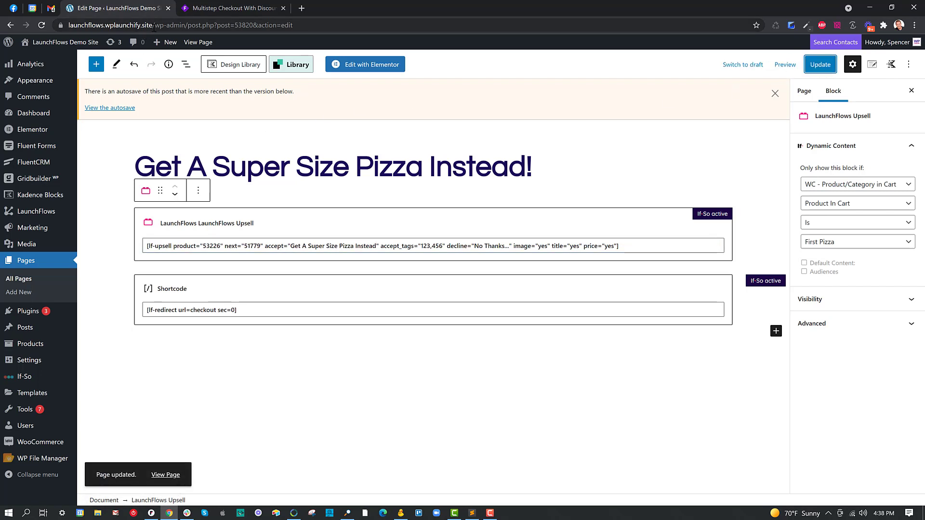
# - Go to the site's shop page, open the First Pizza product and add it to the cart to retest the upsell
pyautogui.moveTo(155, 29); pyautogui.dragTo(449, 30)
pyautogui.write('shop')
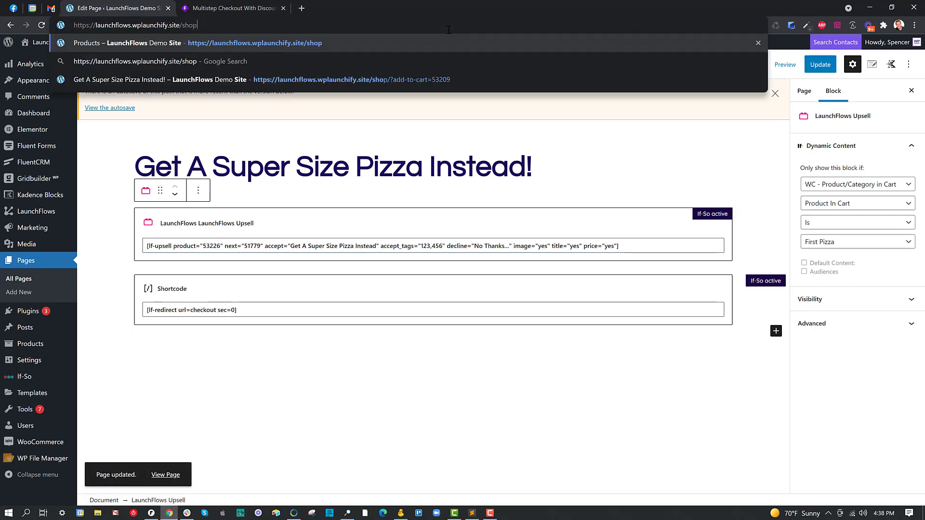
pyautogui.press('Return')
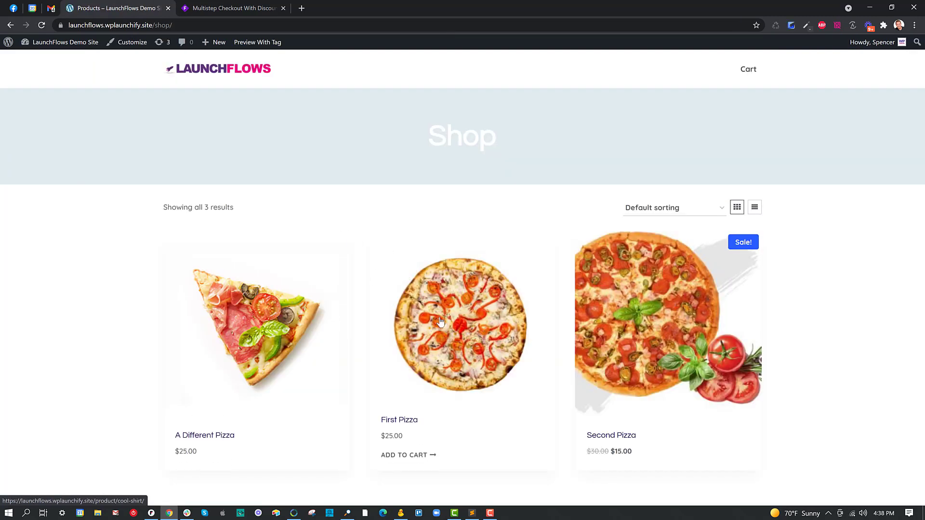
pyautogui.click(469, 327)
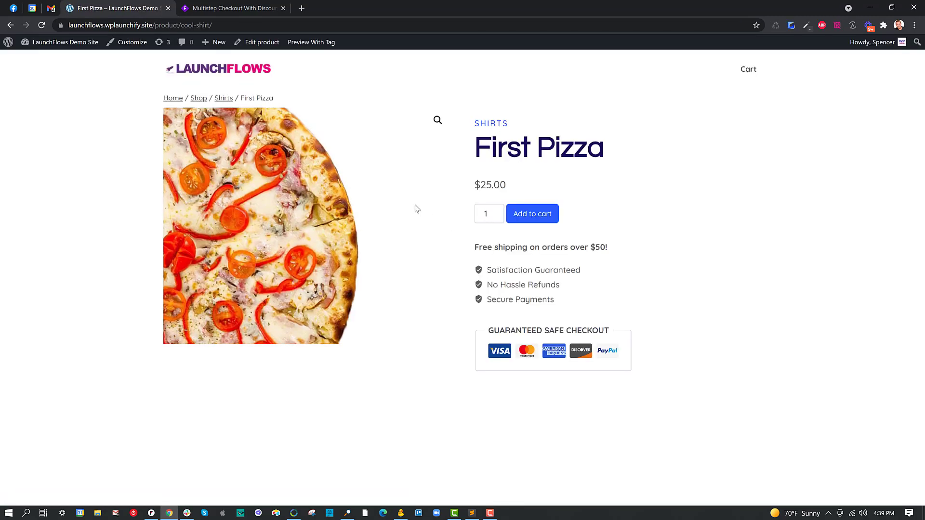
pyautogui.click(532, 219)
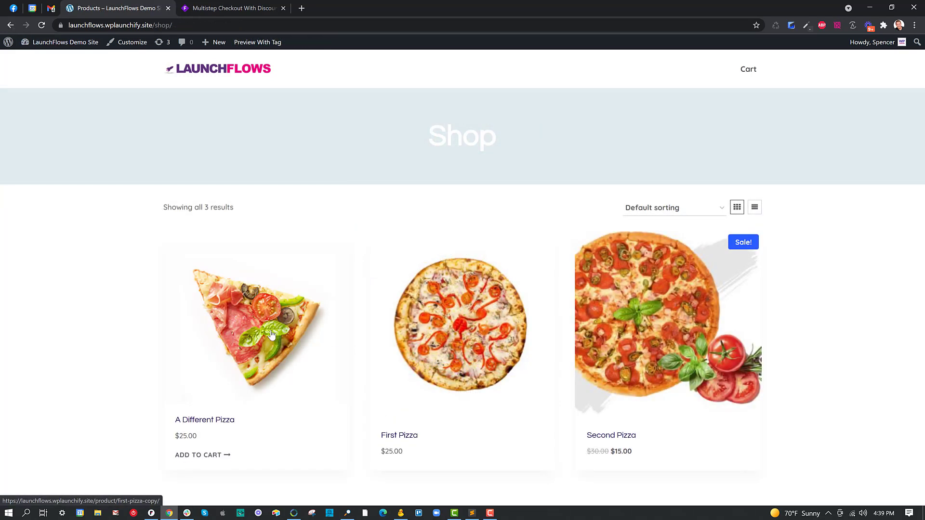
# - Open A Different Pizza from the shop and add it to the cart to retest the path without the offer
pyautogui.click(272, 335)
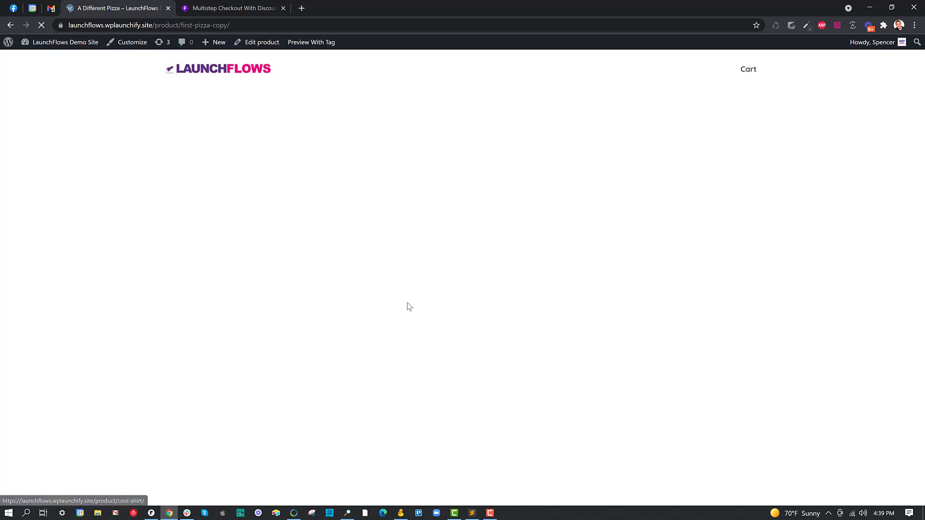
pyautogui.click(543, 215)
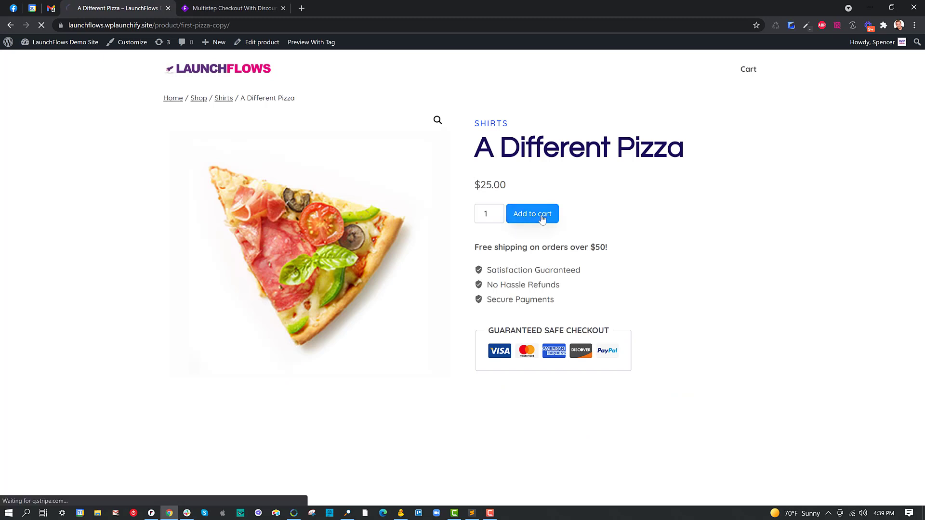